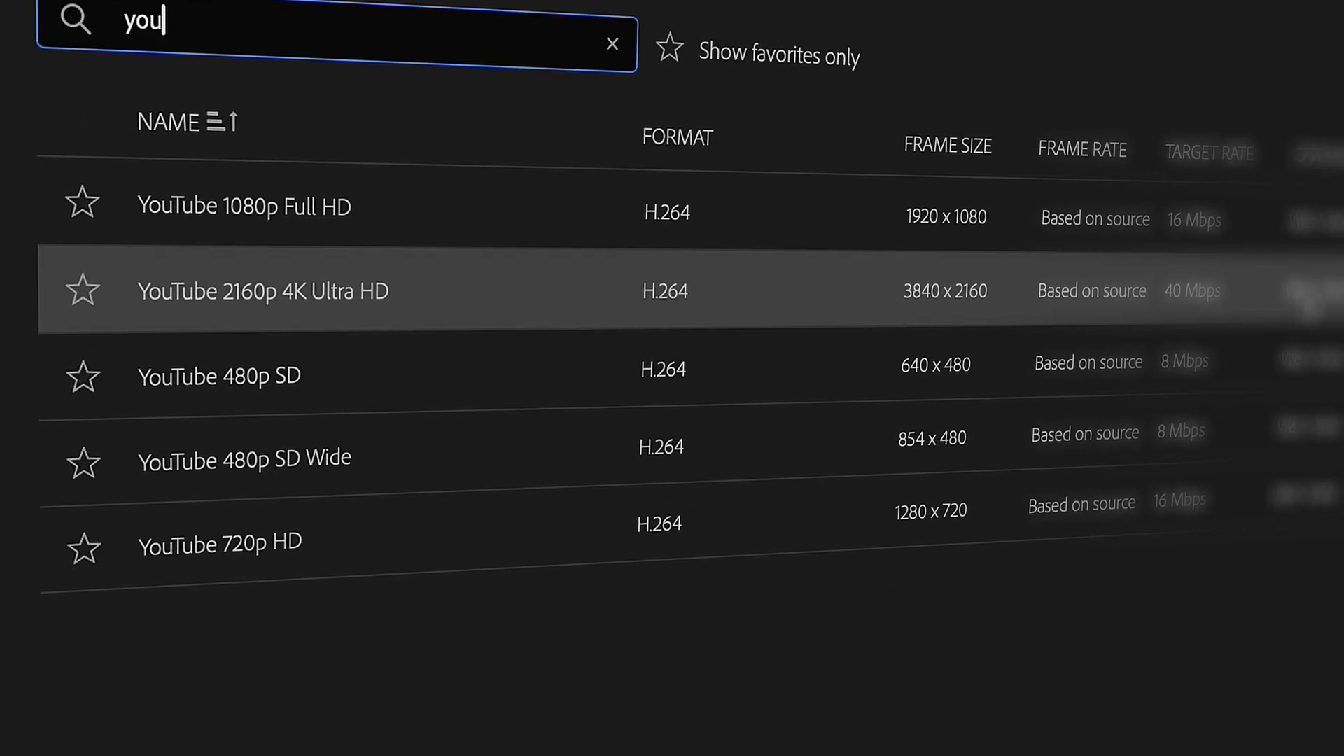
Step: Select the YouTube 2160p 4K Ultra HD preset from the YouTube presets
left_click(366, 291)
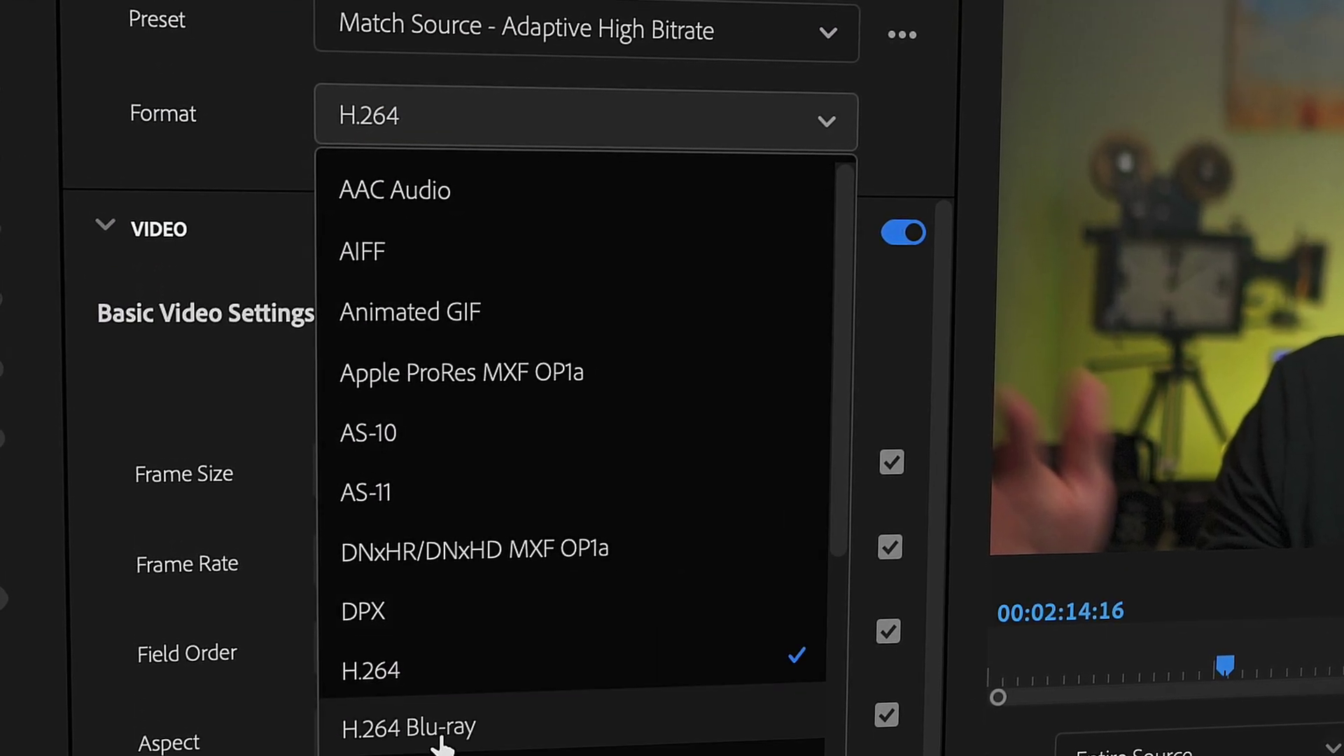
Step: Set the format to HEVC (H.265) and check Render at Maximum Depth and Use Maximum Render Quality
scroll(443, 732, "down", 2)
scroll(443, 746, "down", 3)
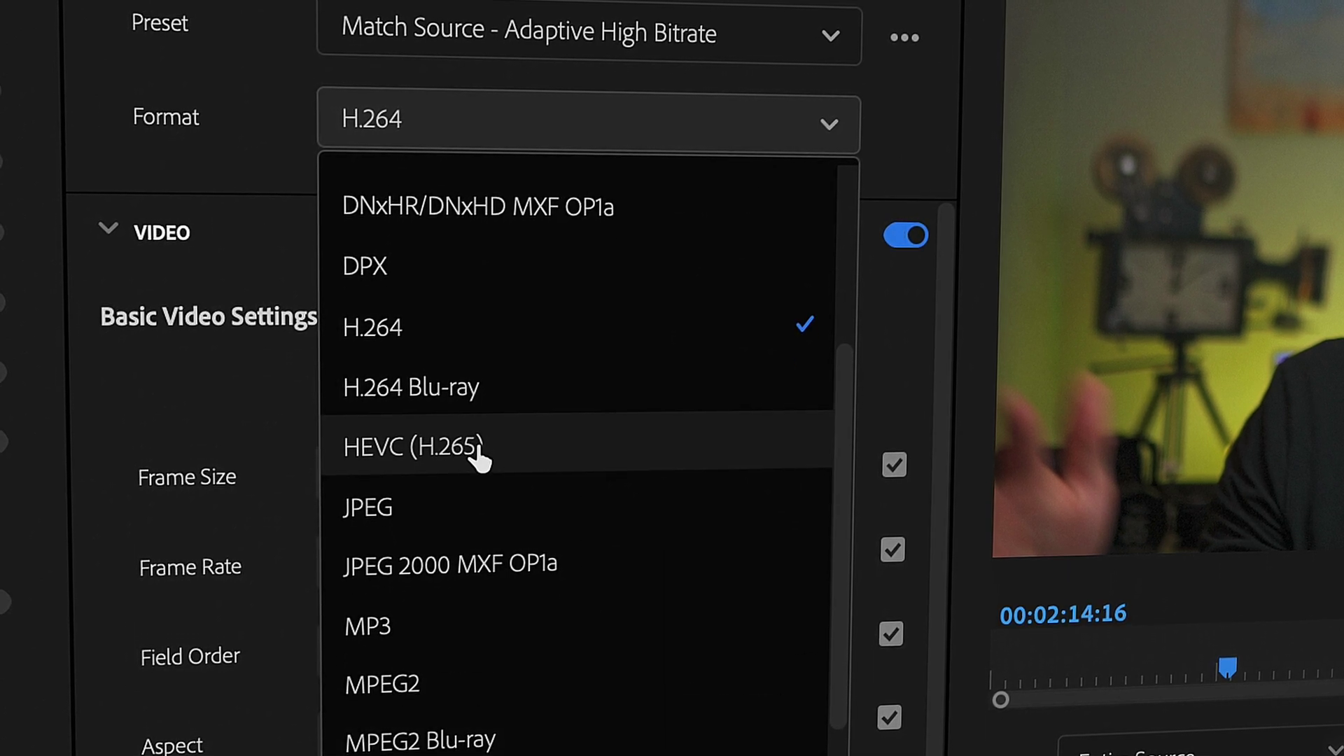
left_click(504, 442)
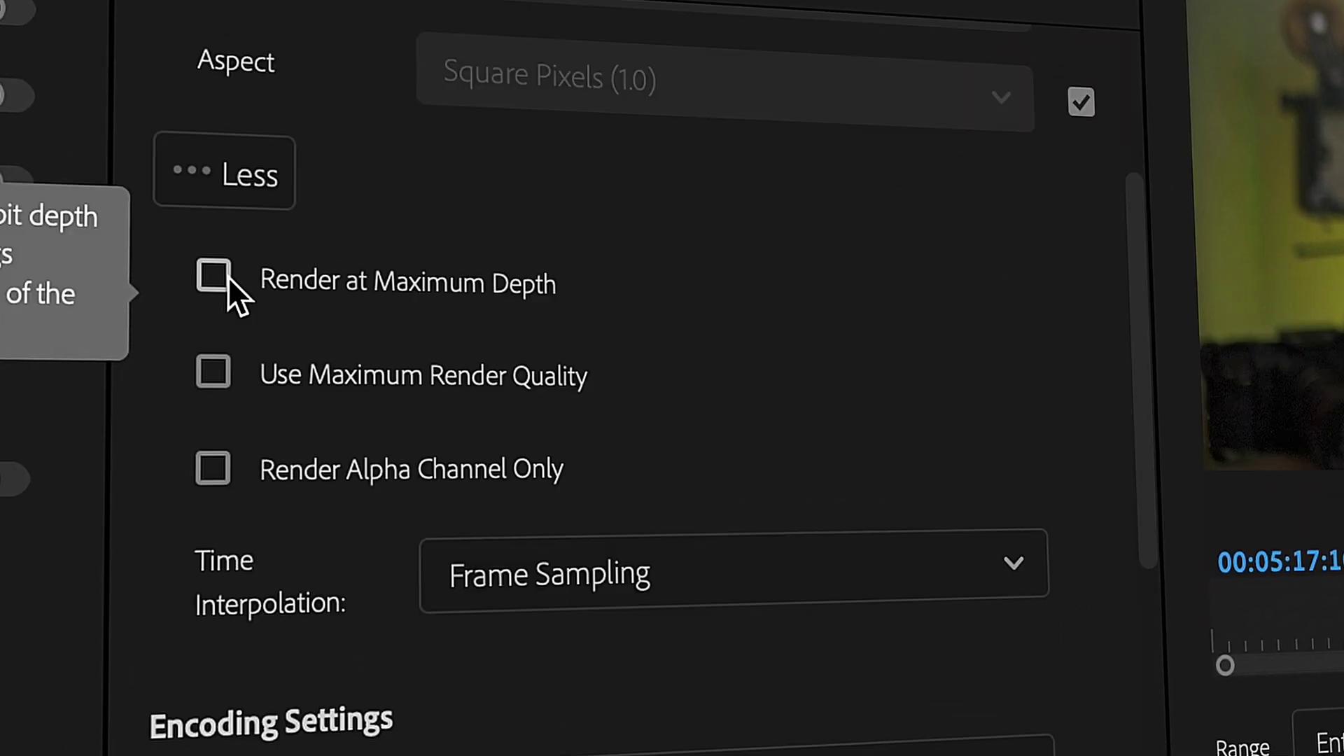
left_click(228, 276)
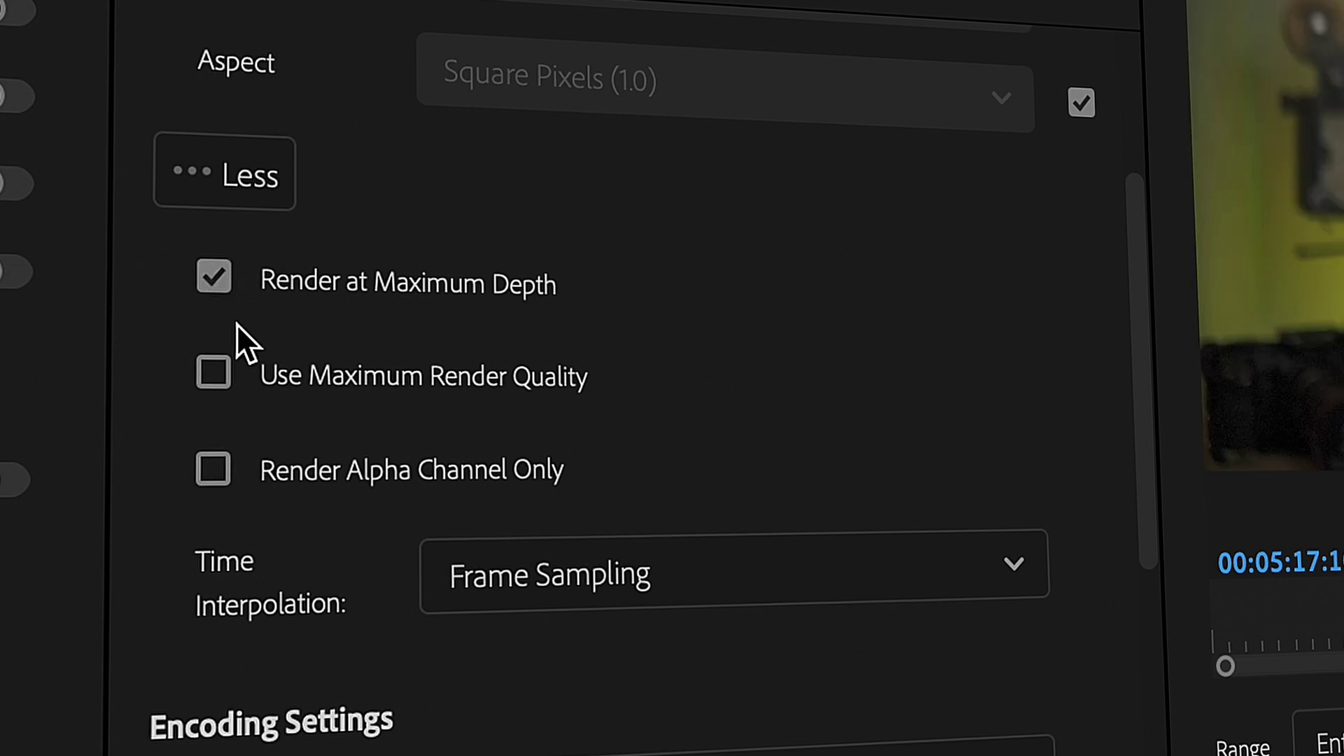
left_click(220, 377)
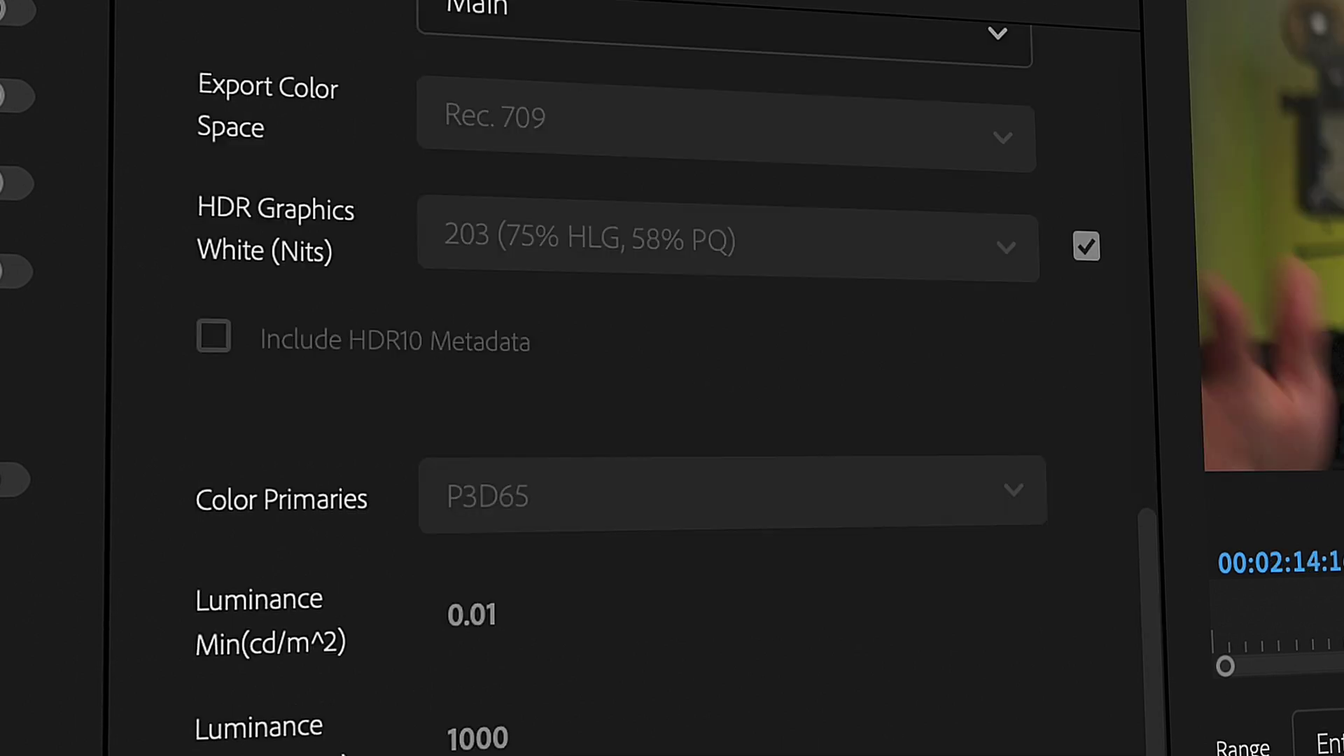
Step: Keep VBR, 1 pass encoding and lower the target bitrate from 35 to 10.09 Mbps
scroll(297, 422, "down", 10)
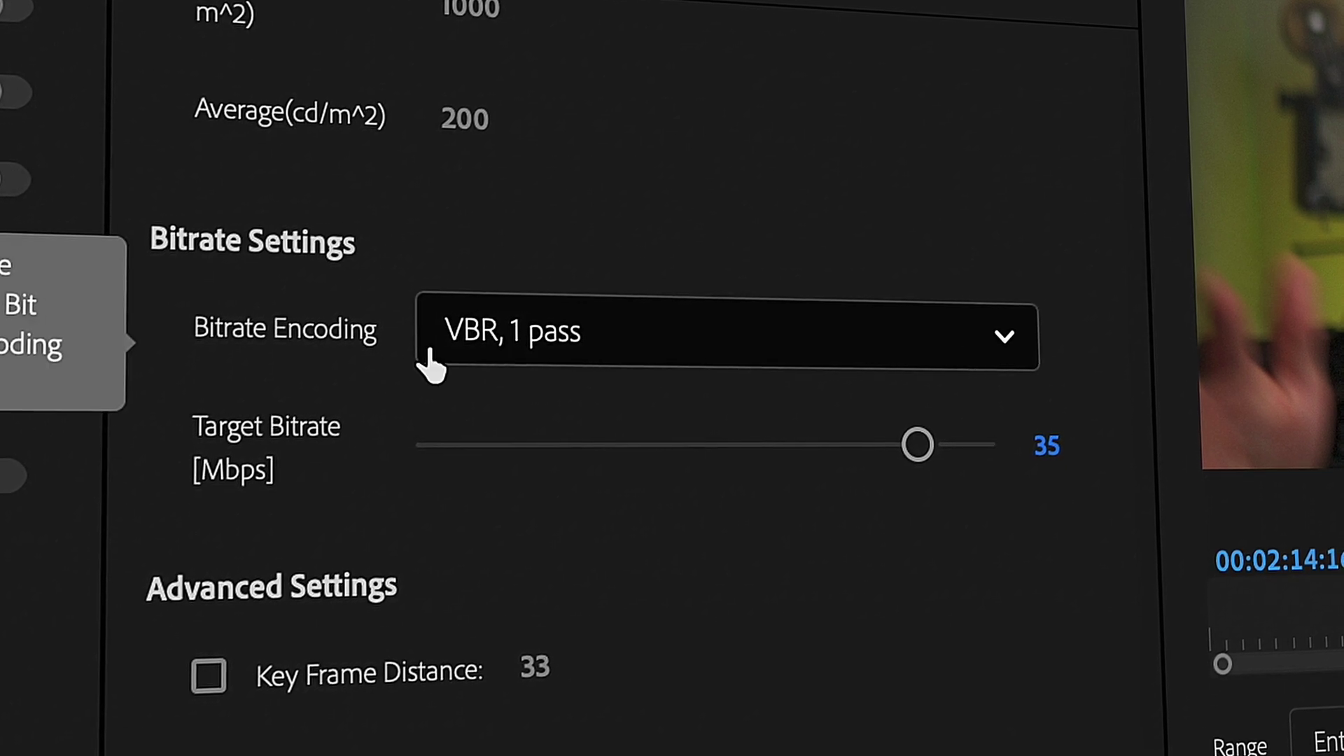
left_click(892, 330)
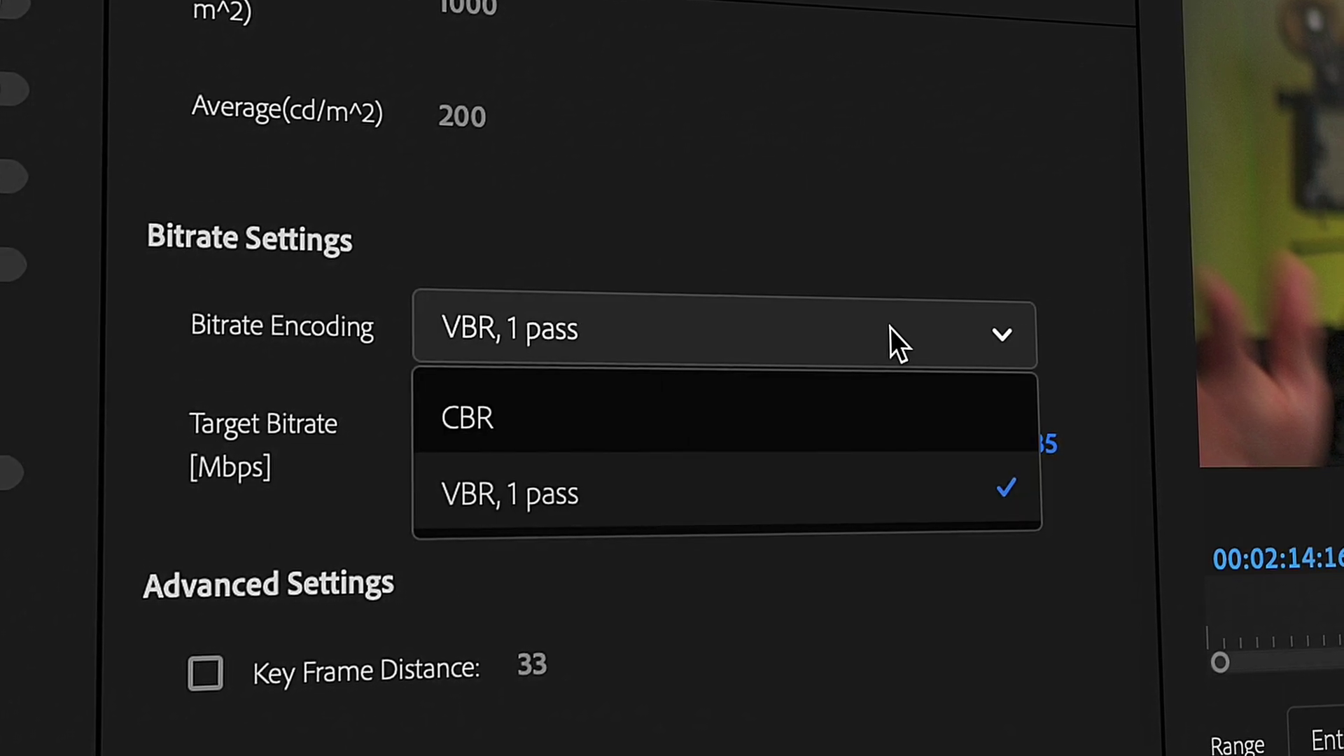
left_click(642, 416)
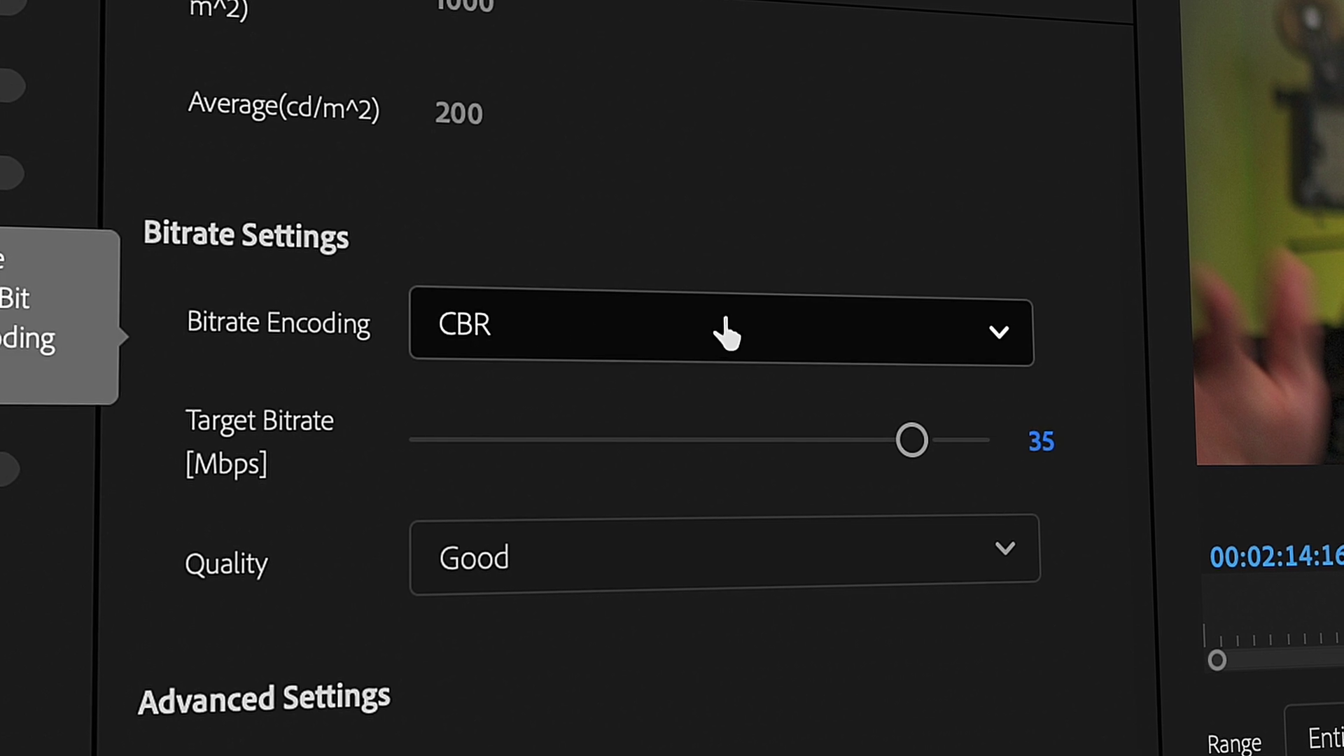
left_click(690, 333)
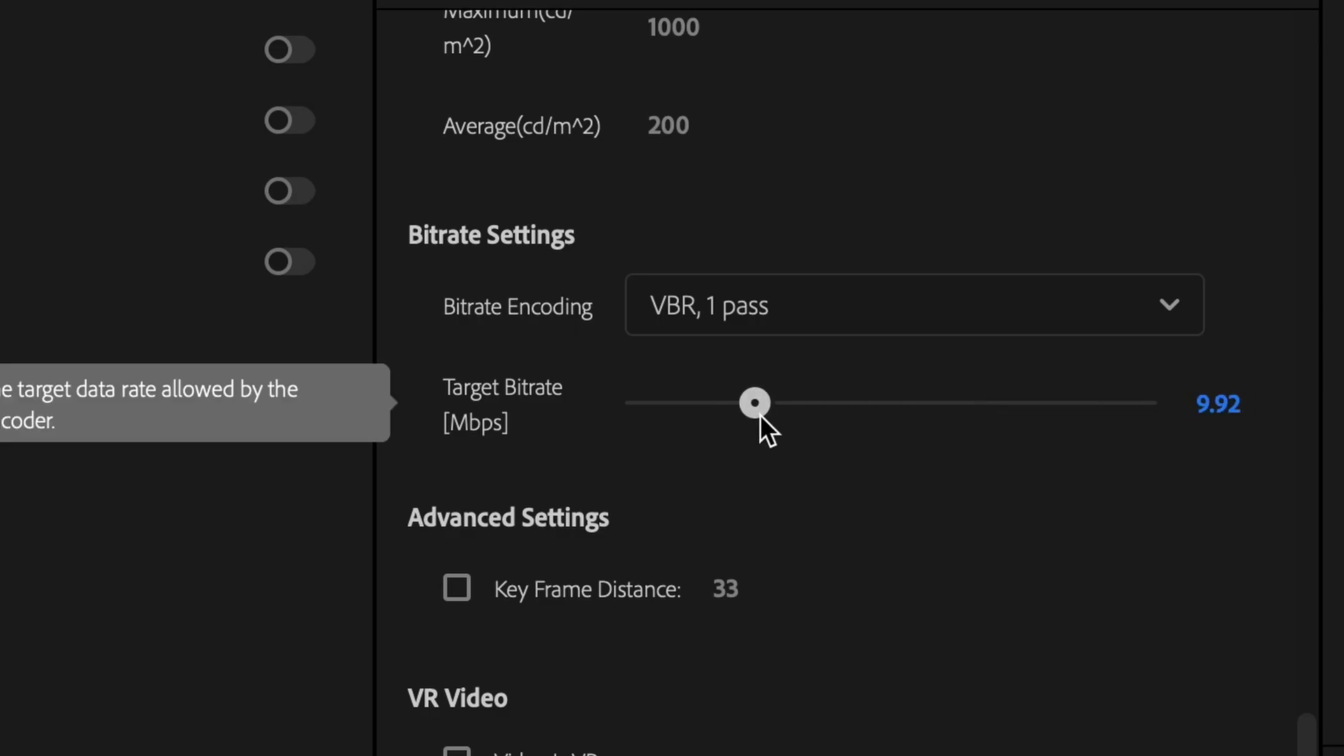
left_click_drag(762, 414, 762, 414)
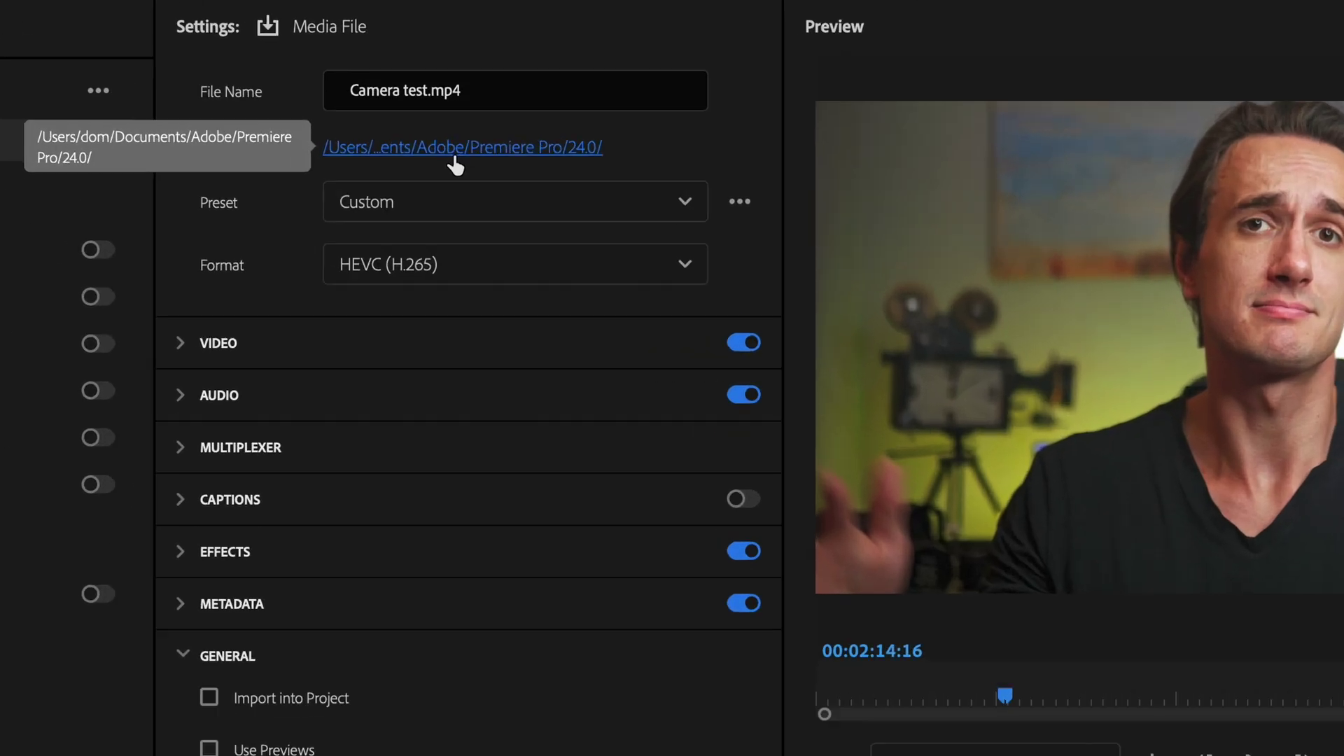
Step: Set the output location to the july2nd folder and export Sequence 01
left_click(481, 140)
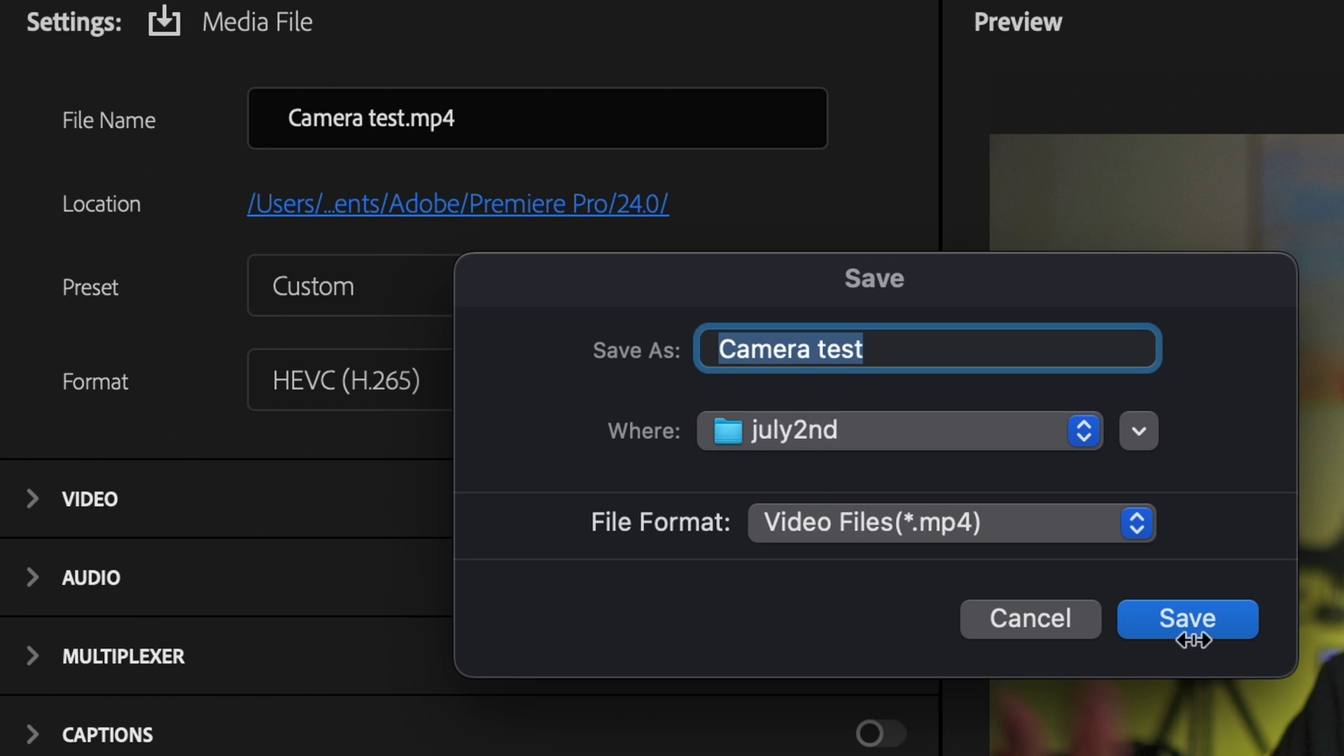
left_click(1188, 621)
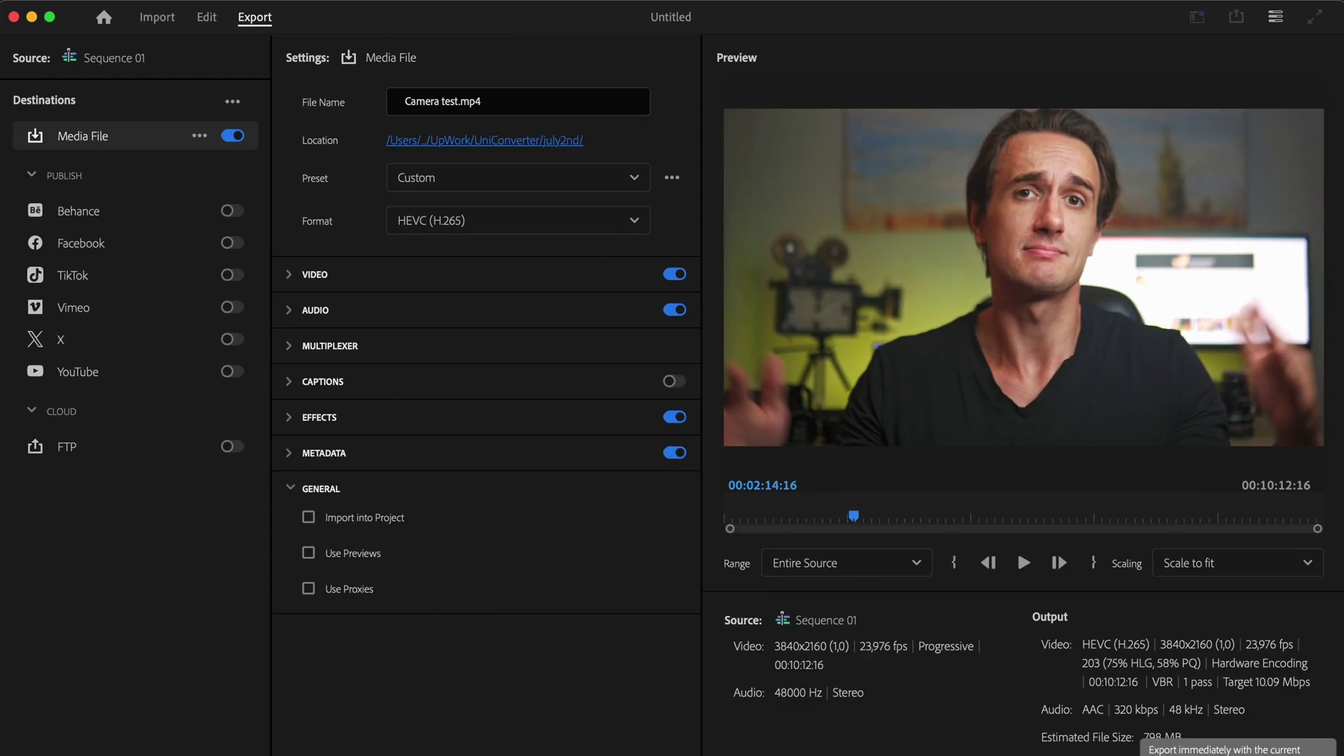
left_click(1239, 753)
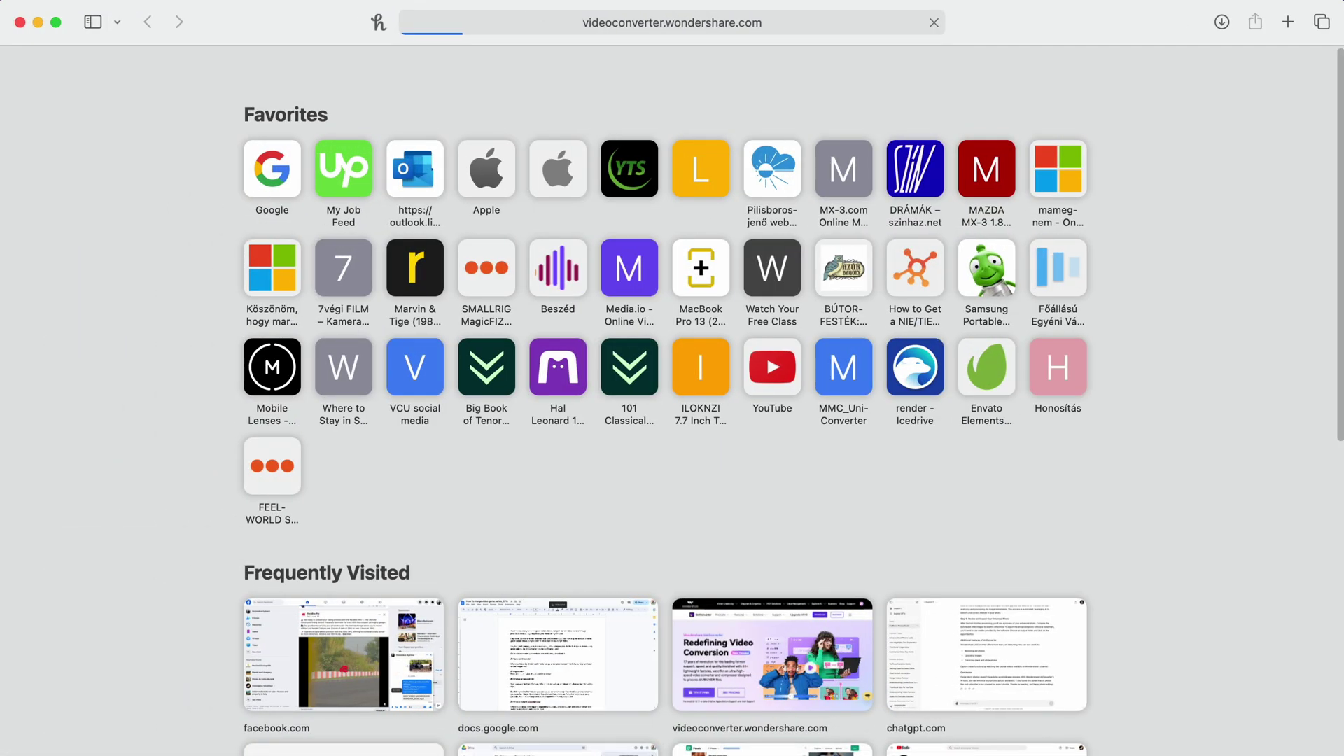
Step: Scroll down the videoconverter.wondershare.com page
scroll(588, 330, "down", 3)
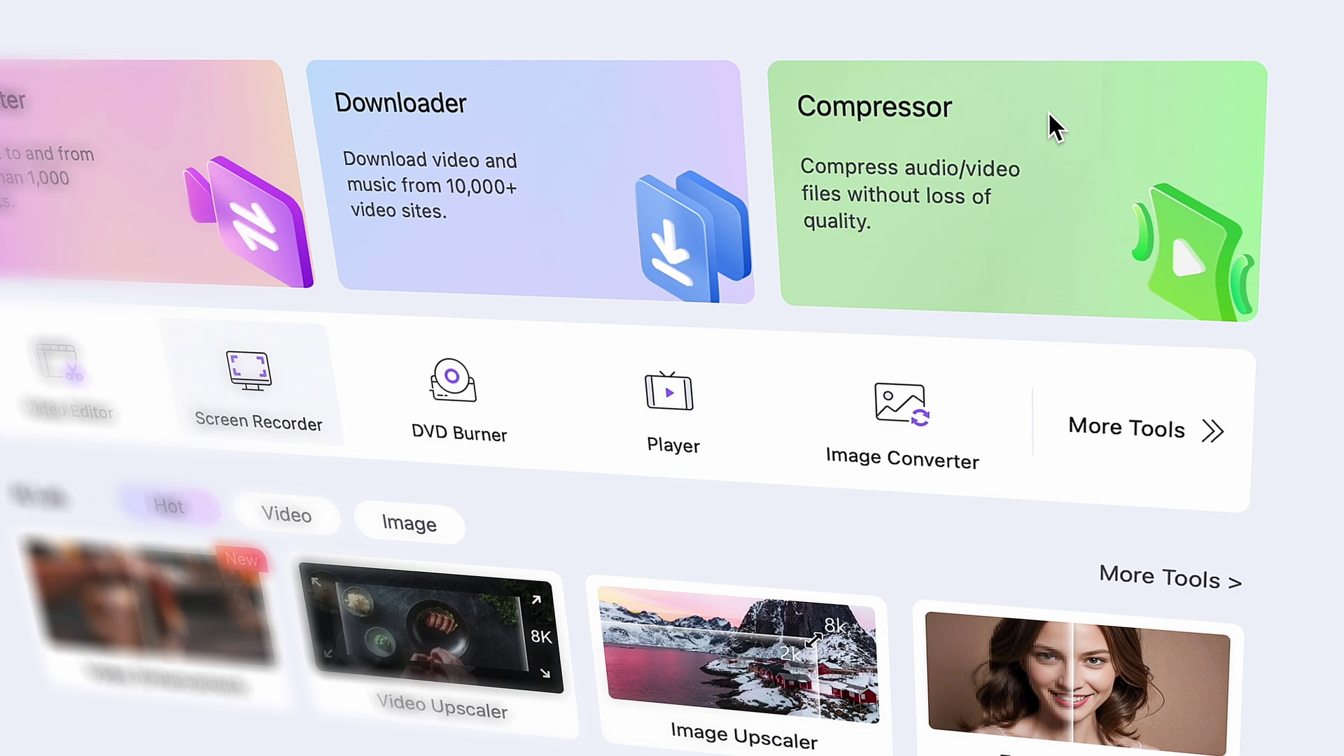
Step: Add the 4K MP4 and MOV videos to the Compressor and review the six queued clips
left_click(1048, 111)
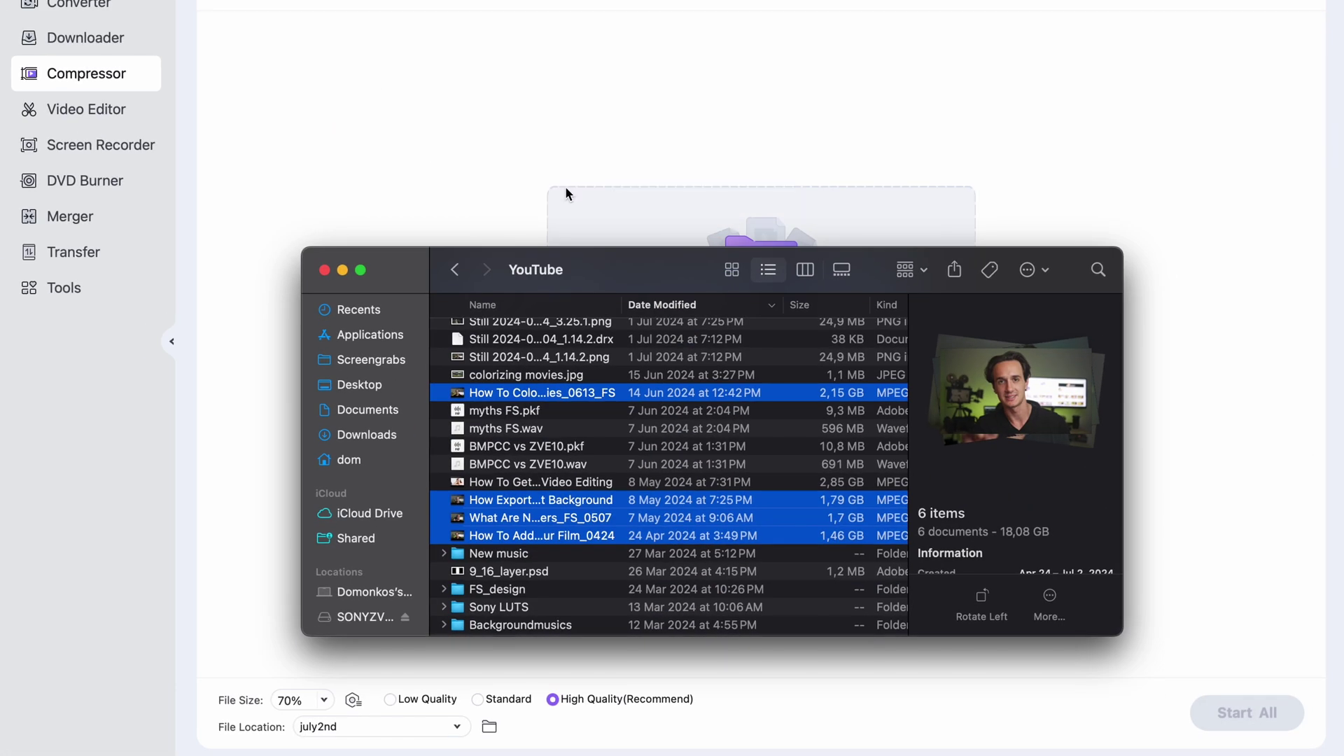
left_click_drag(565, 187, 567, 203)
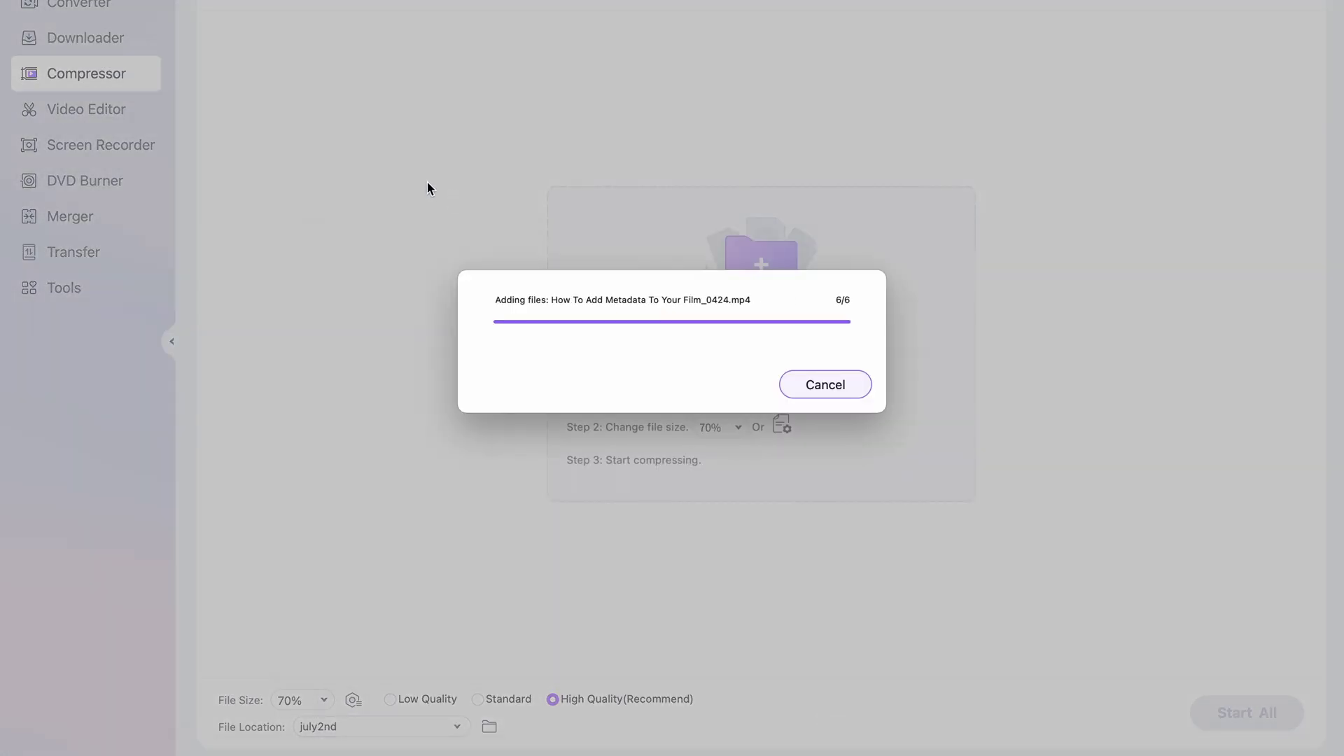
scroll(429, 187, "up", 3)
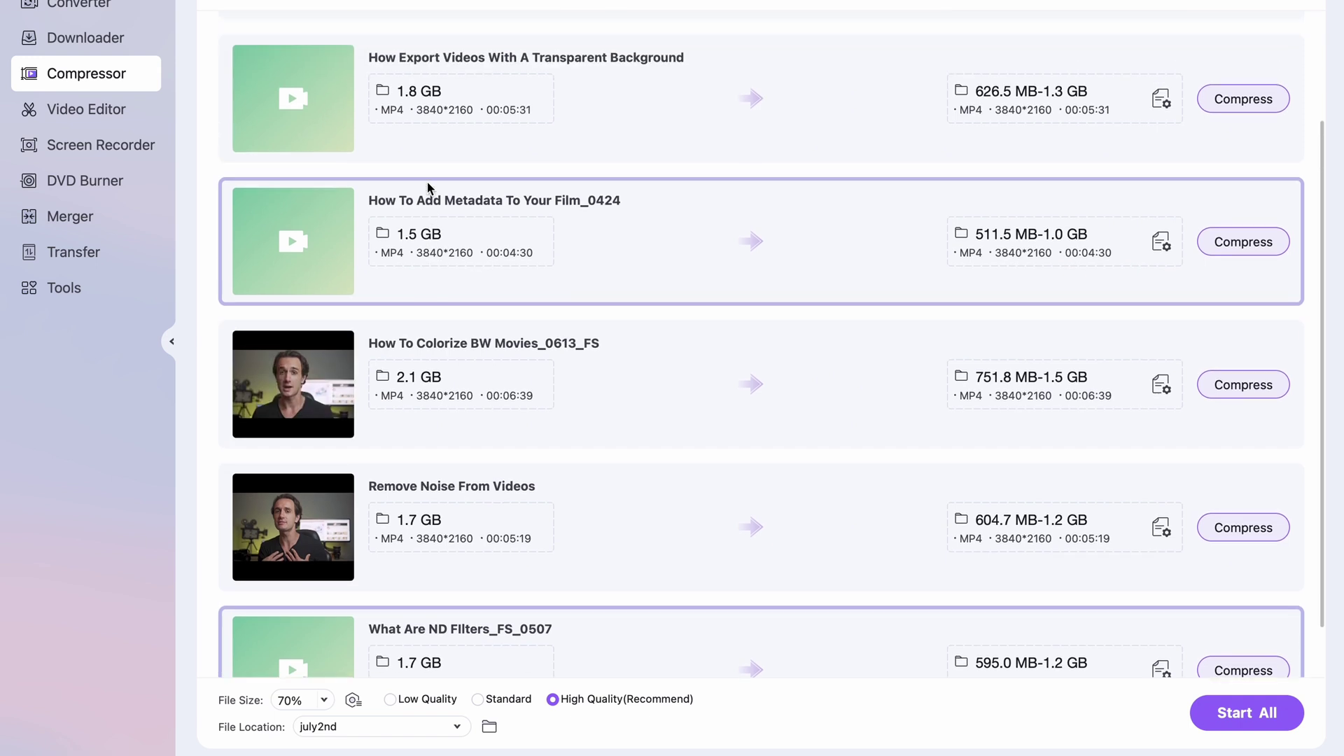
scroll(429, 186, "down", 3)
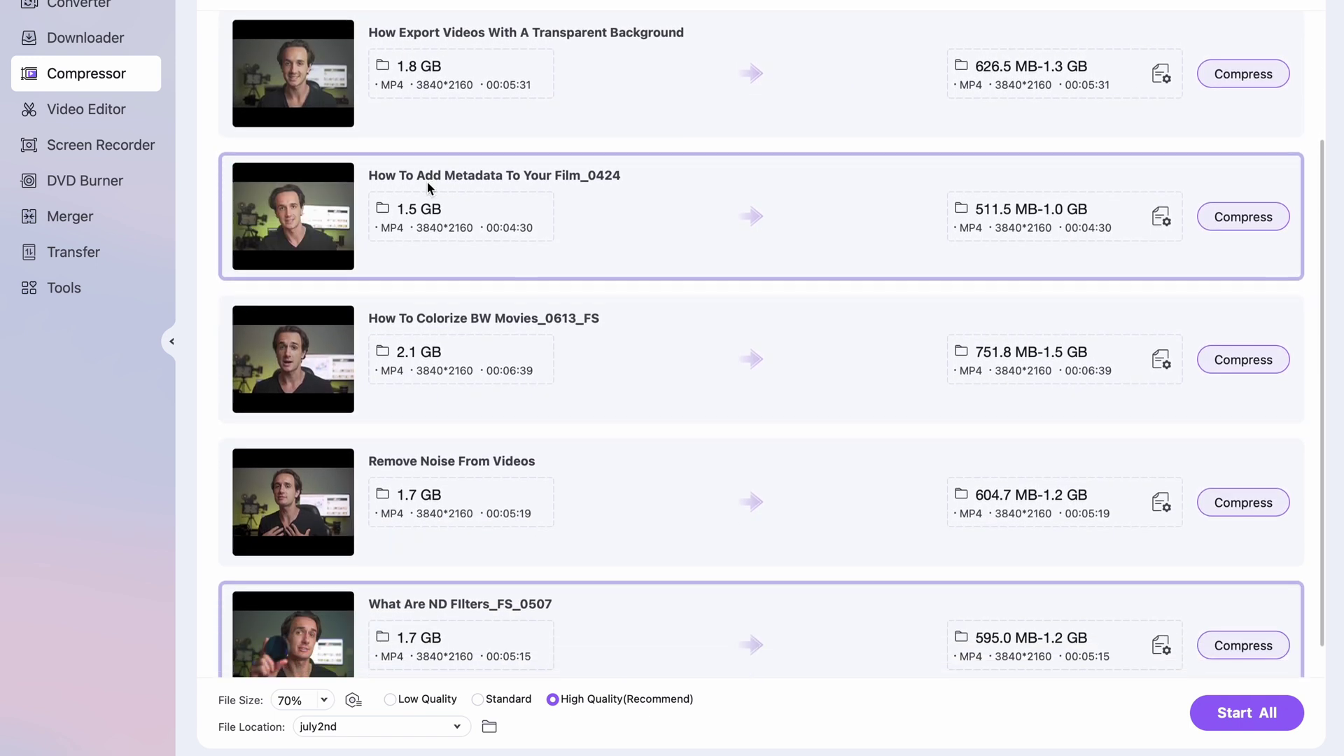
scroll(429, 186, "up", 3)
scroll(427, 186, "up", 2)
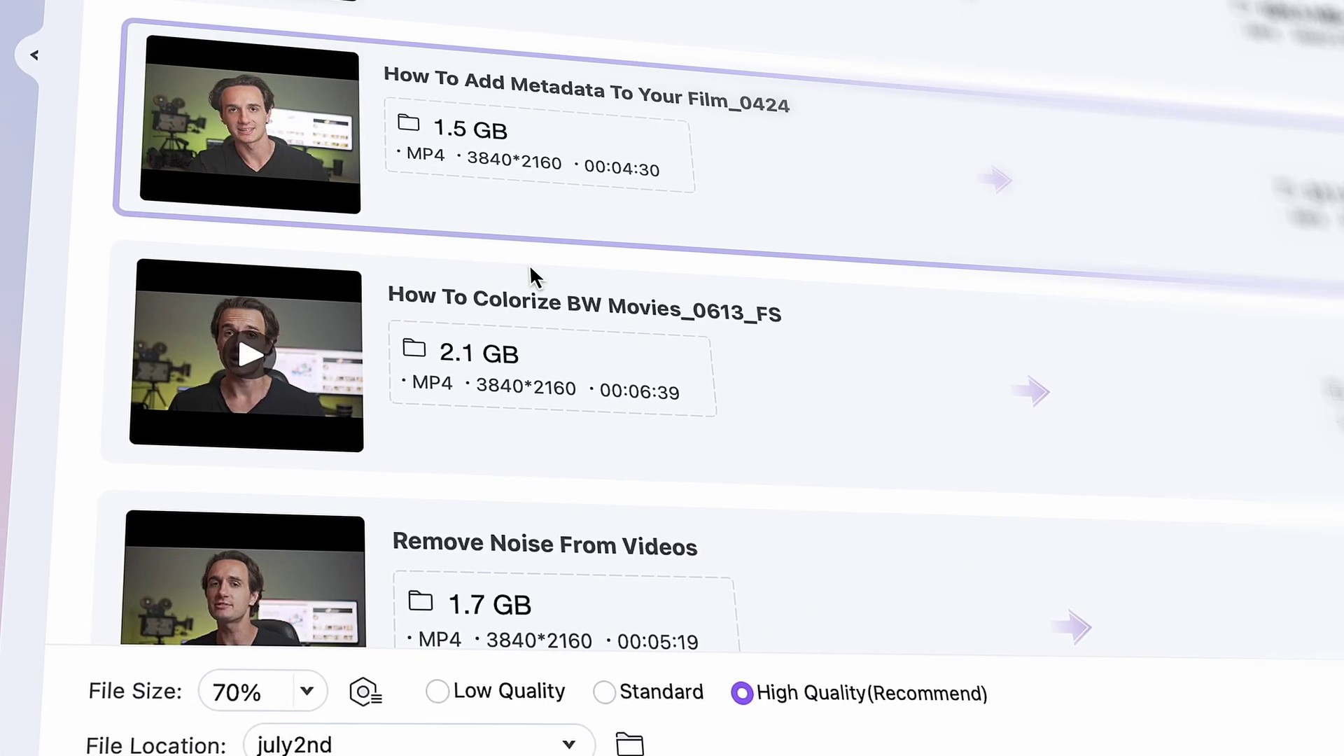
scroll(455, 448, "down", 3)
scroll(455, 448, "up", 3)
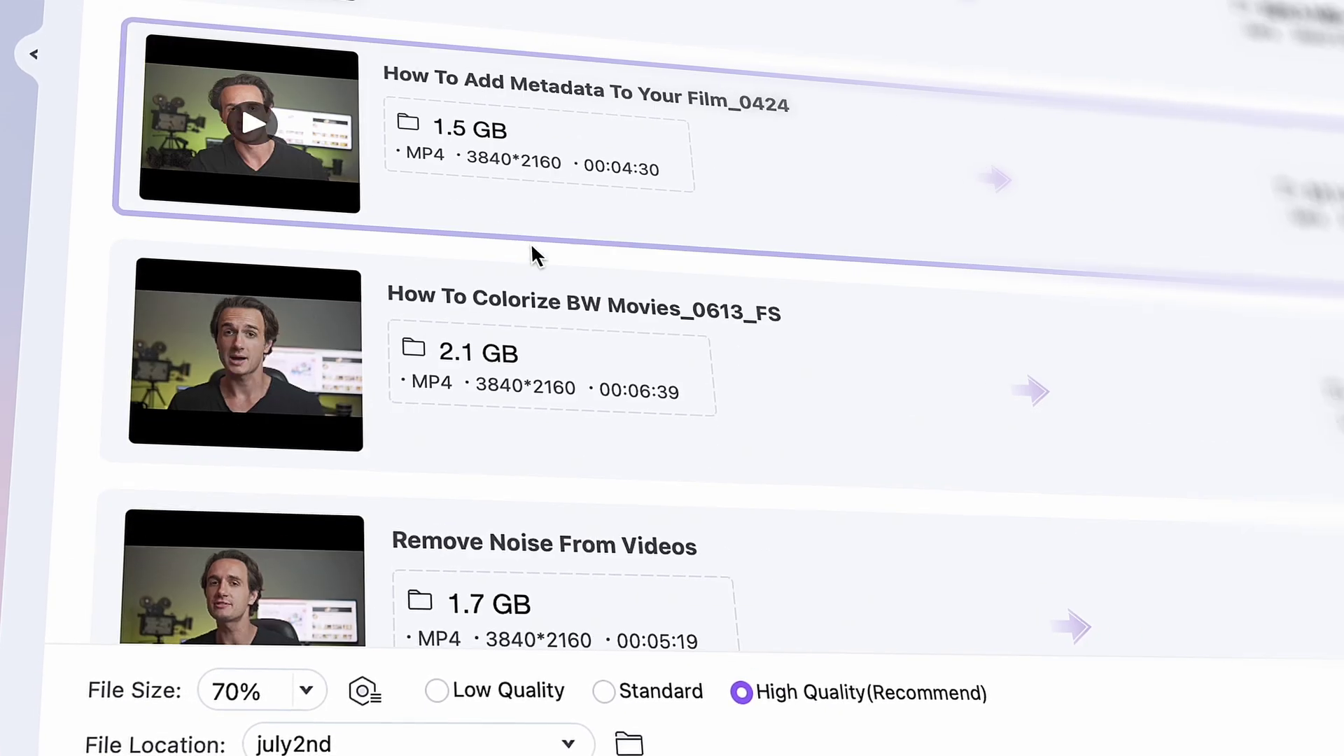
left_click(302, 686)
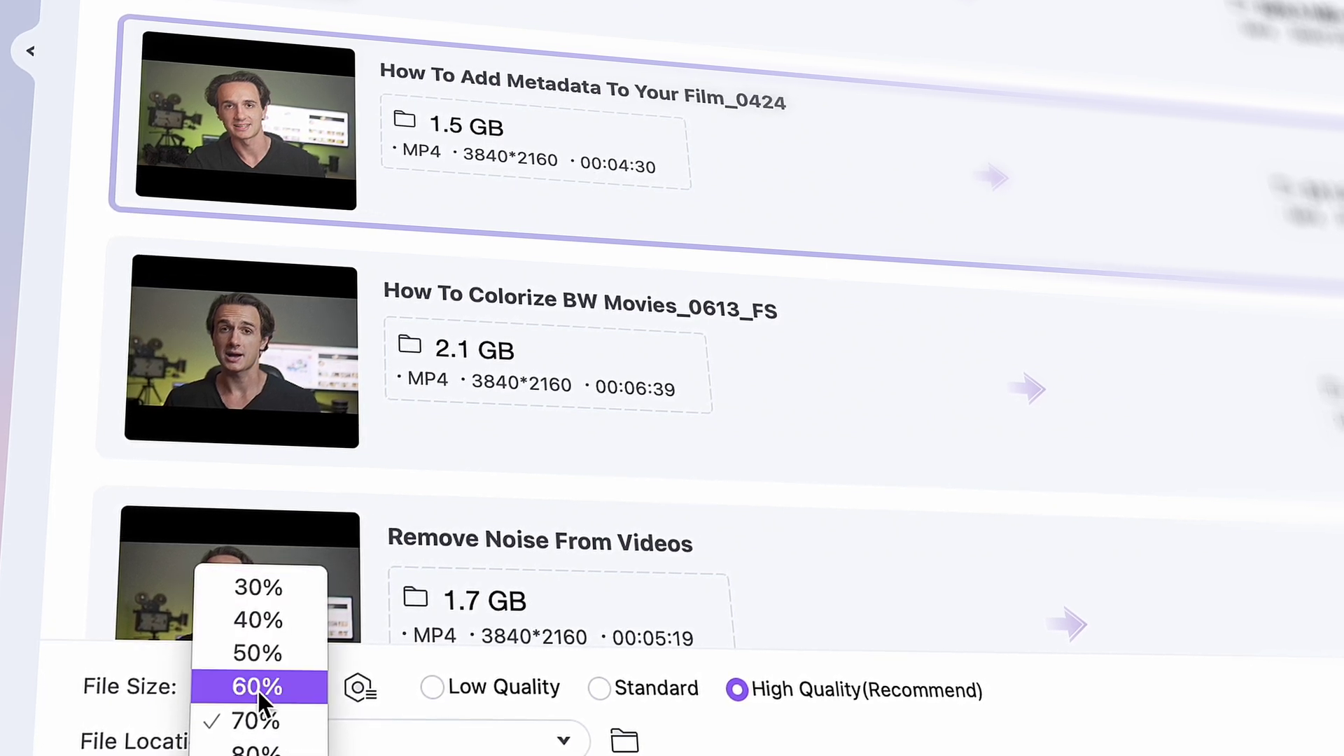
left_click(106, 689)
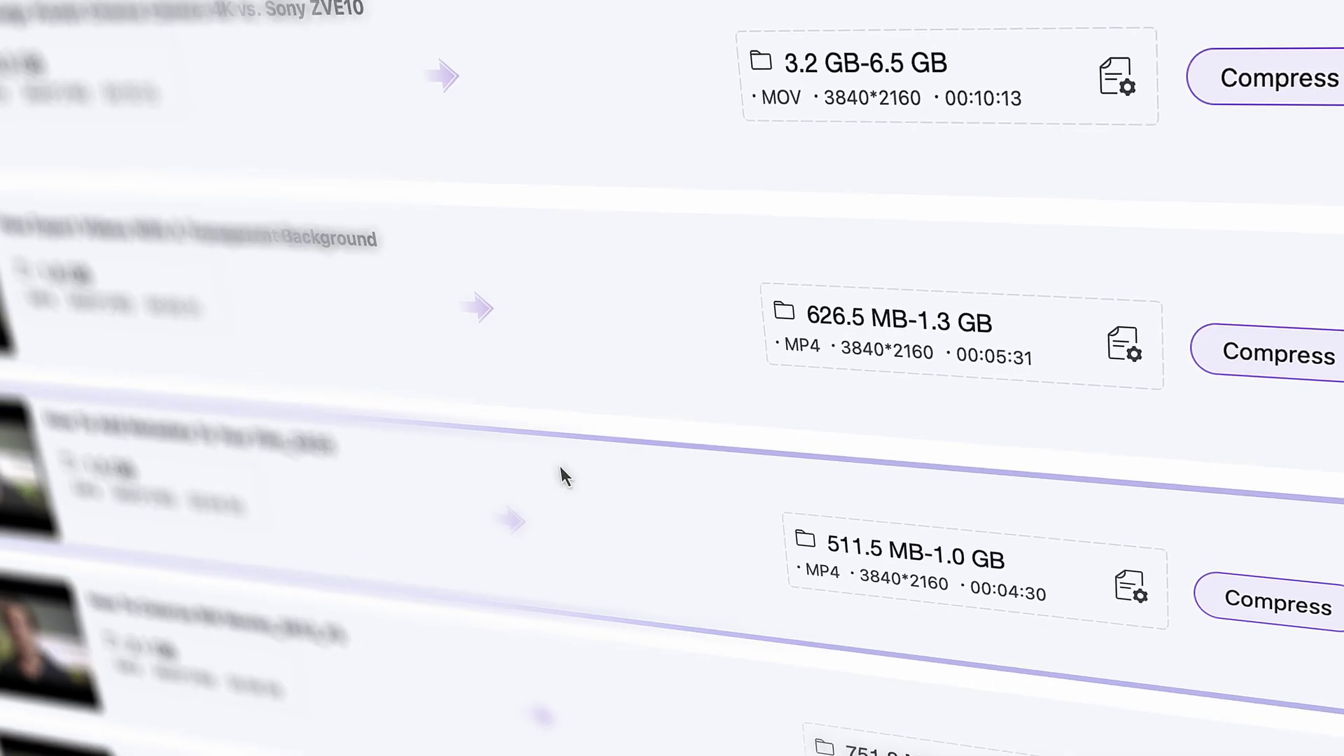
Step: Set the Blackmagic video's compression level to 10% for the smallest size
left_click(1099, 85)
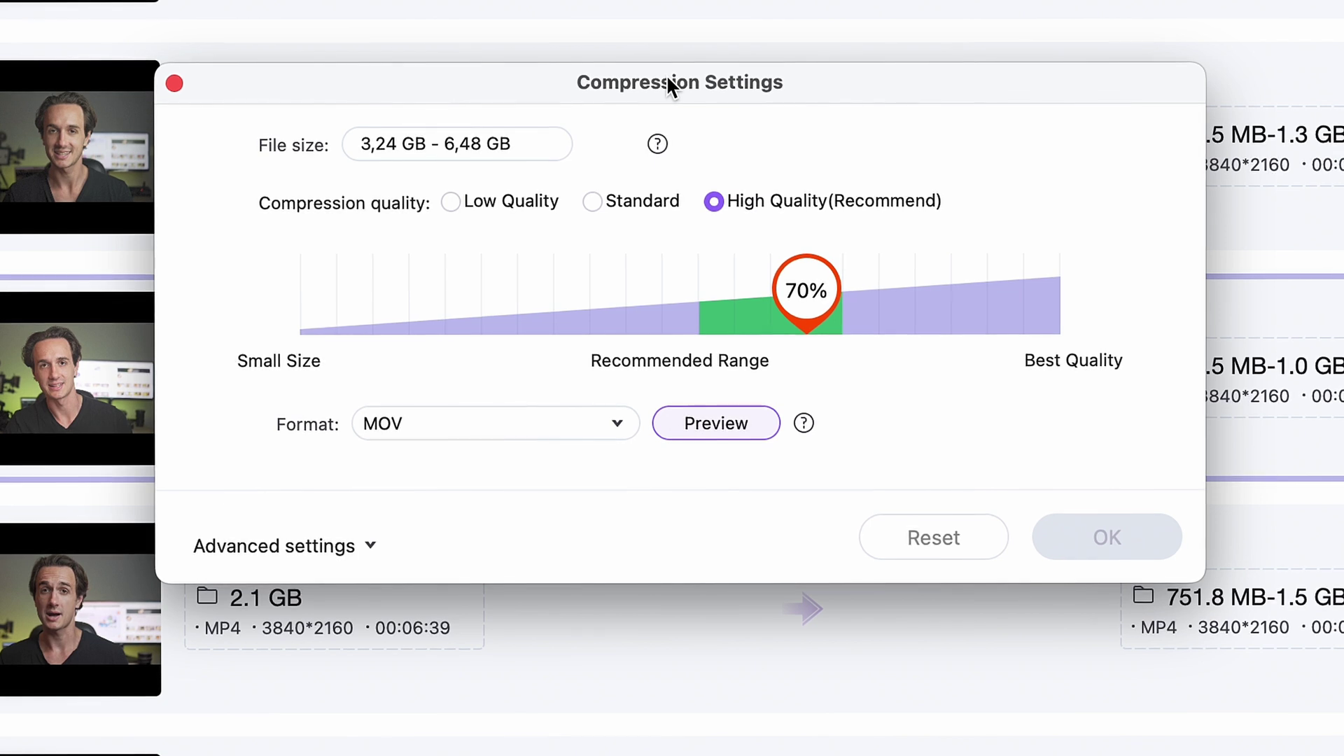
left_click_drag(795, 300, 829, 309)
mouse_move(694, 291)
left_mouse_down()
mouse_move(807, 283)
mouse_move(701, 273)
left_mouse_up()
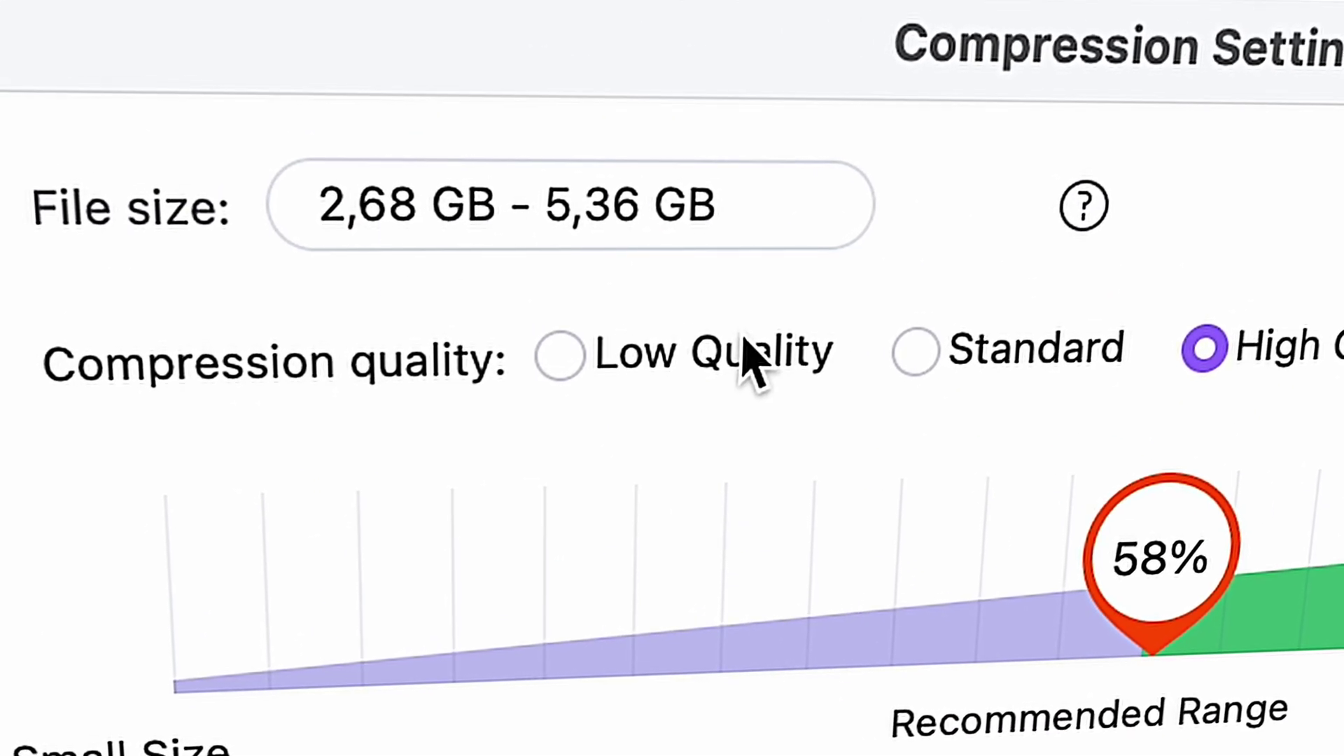
left_click(745, 353)
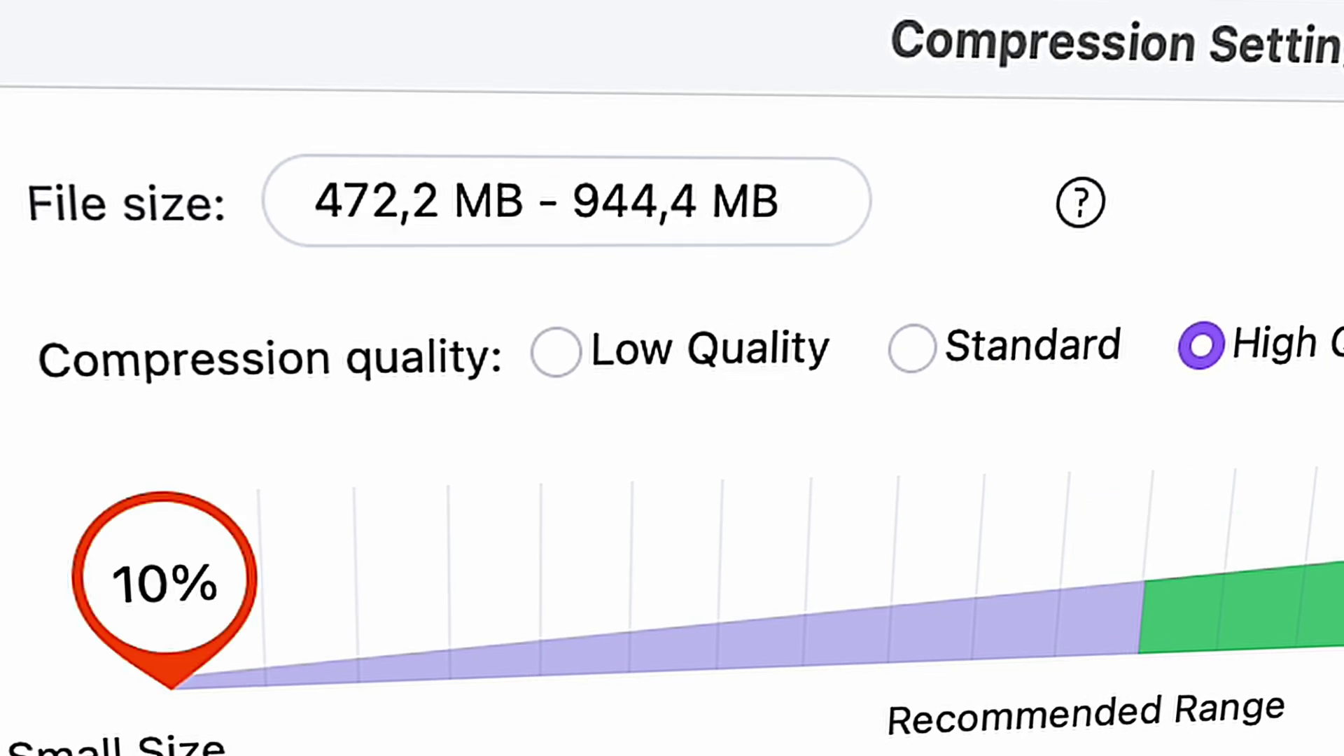
Step: In Advanced settings, keep Variable bitrate and the Smart Fit sample rate
left_click(371, 648)
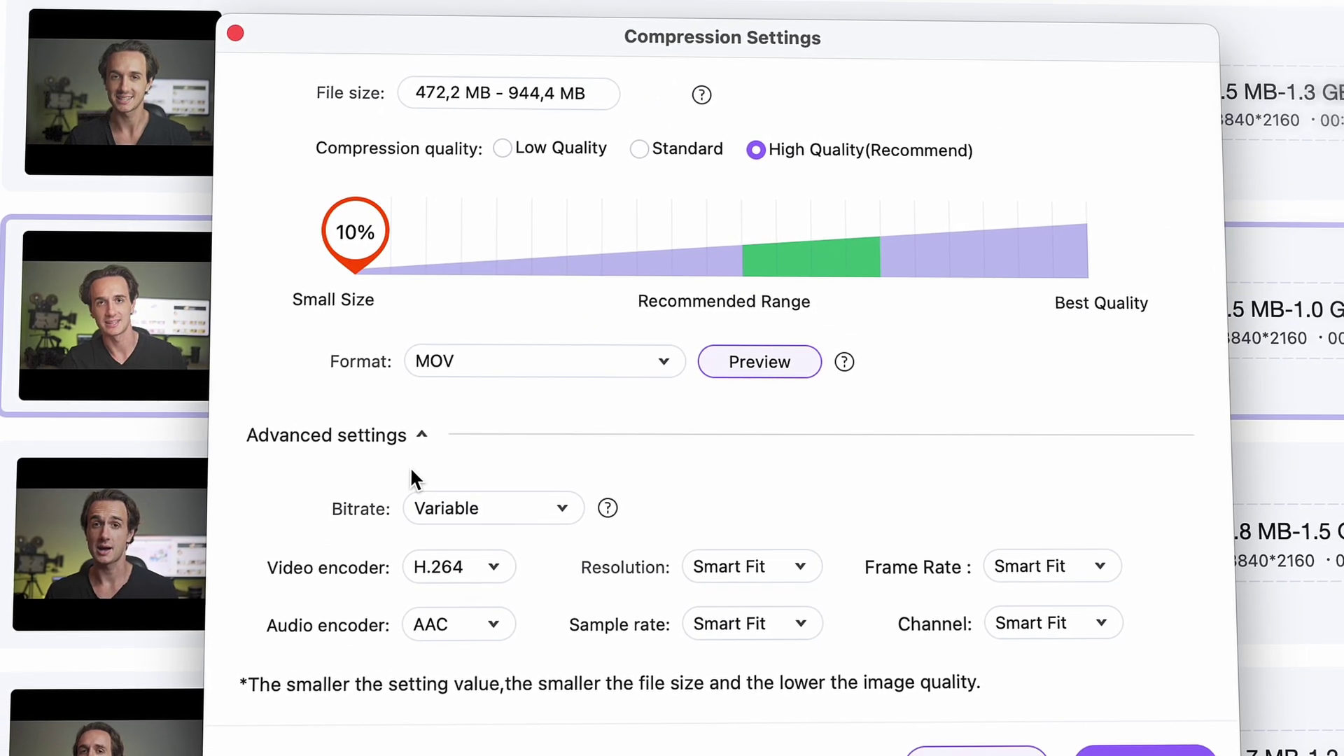
left_click(561, 509)
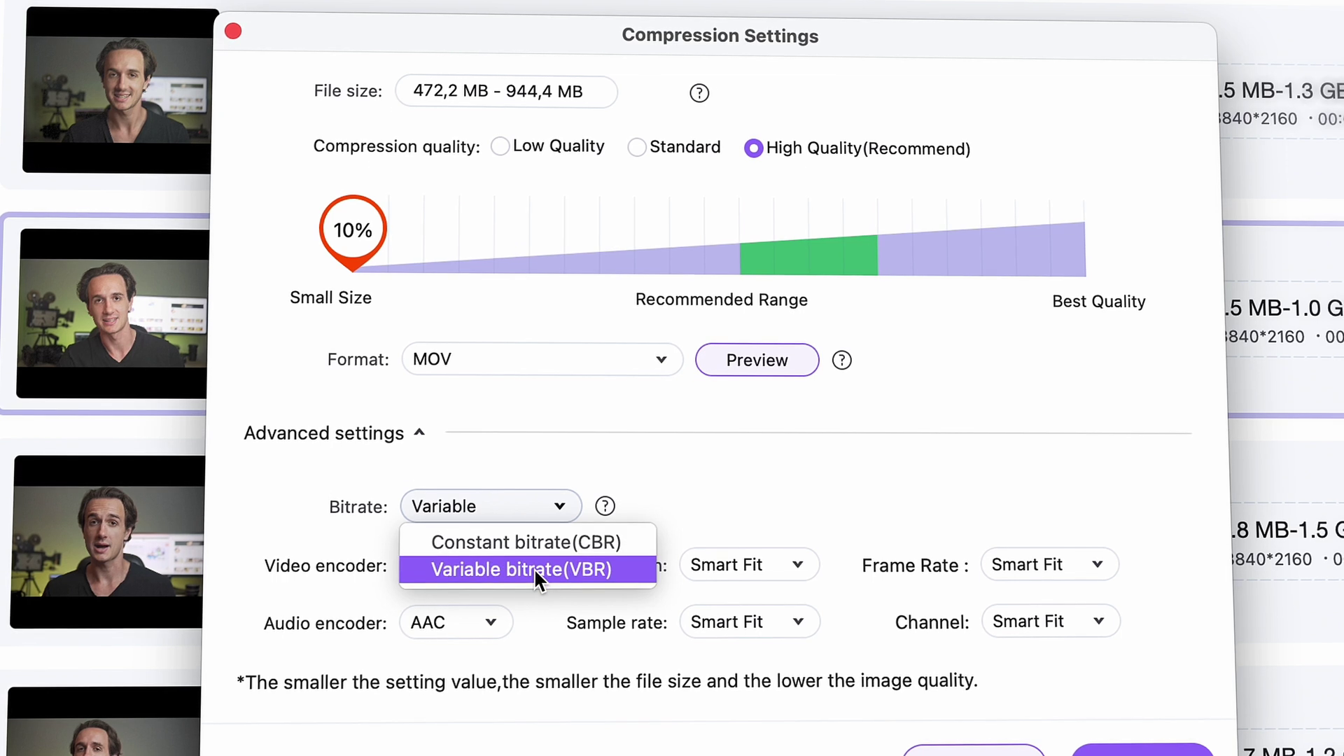
left_click(535, 544)
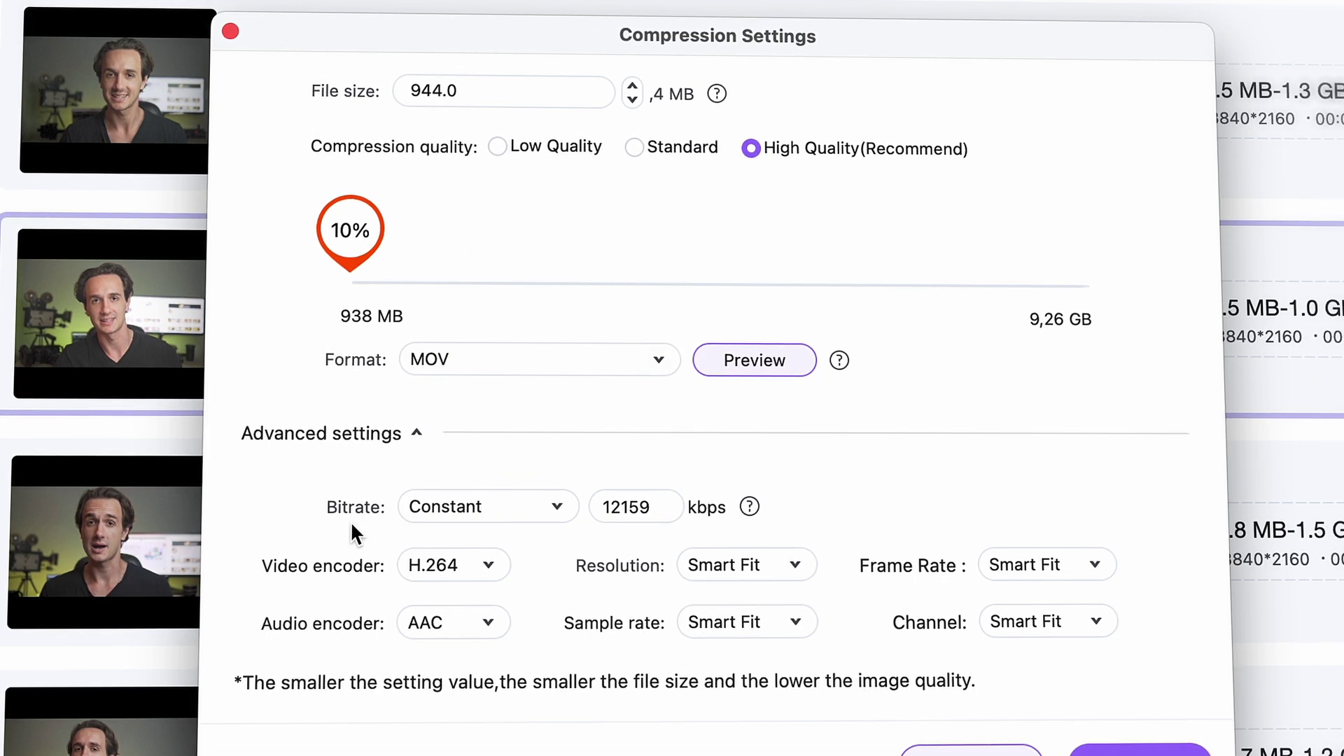
left_click(532, 509)
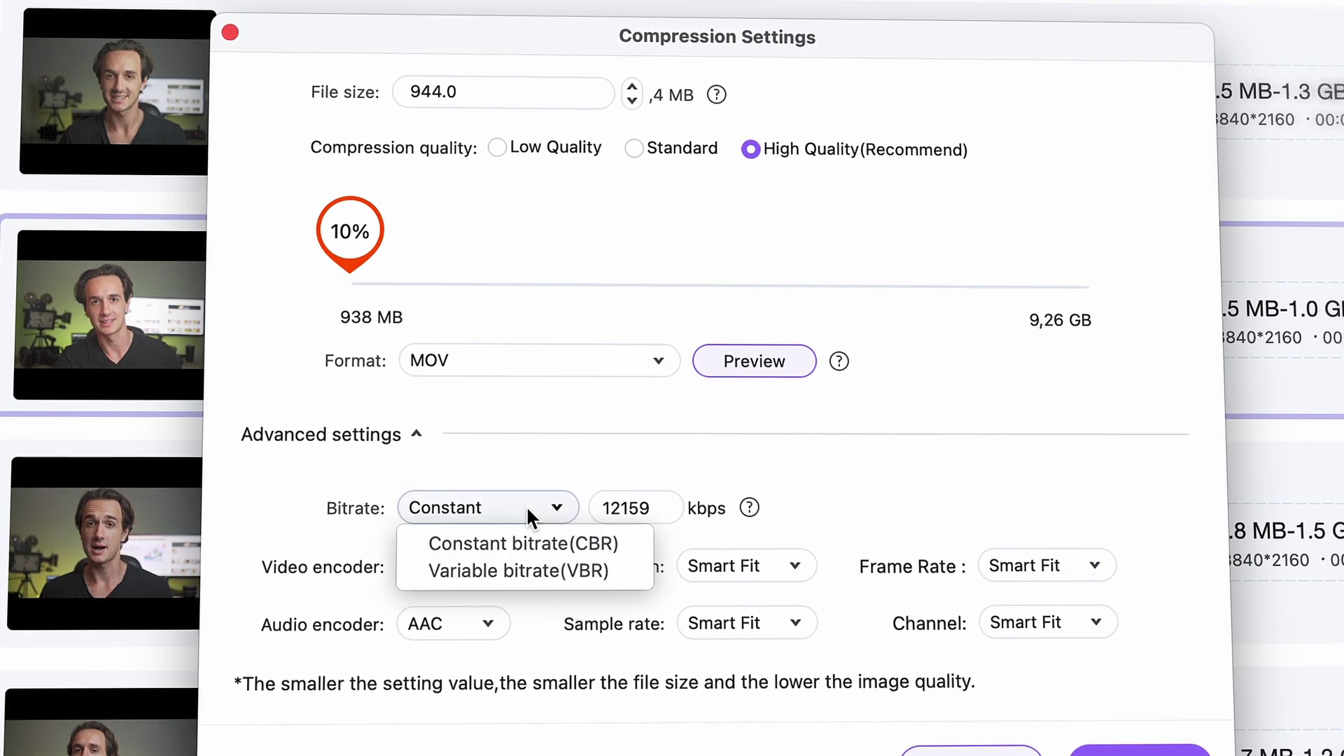
left_click(514, 574)
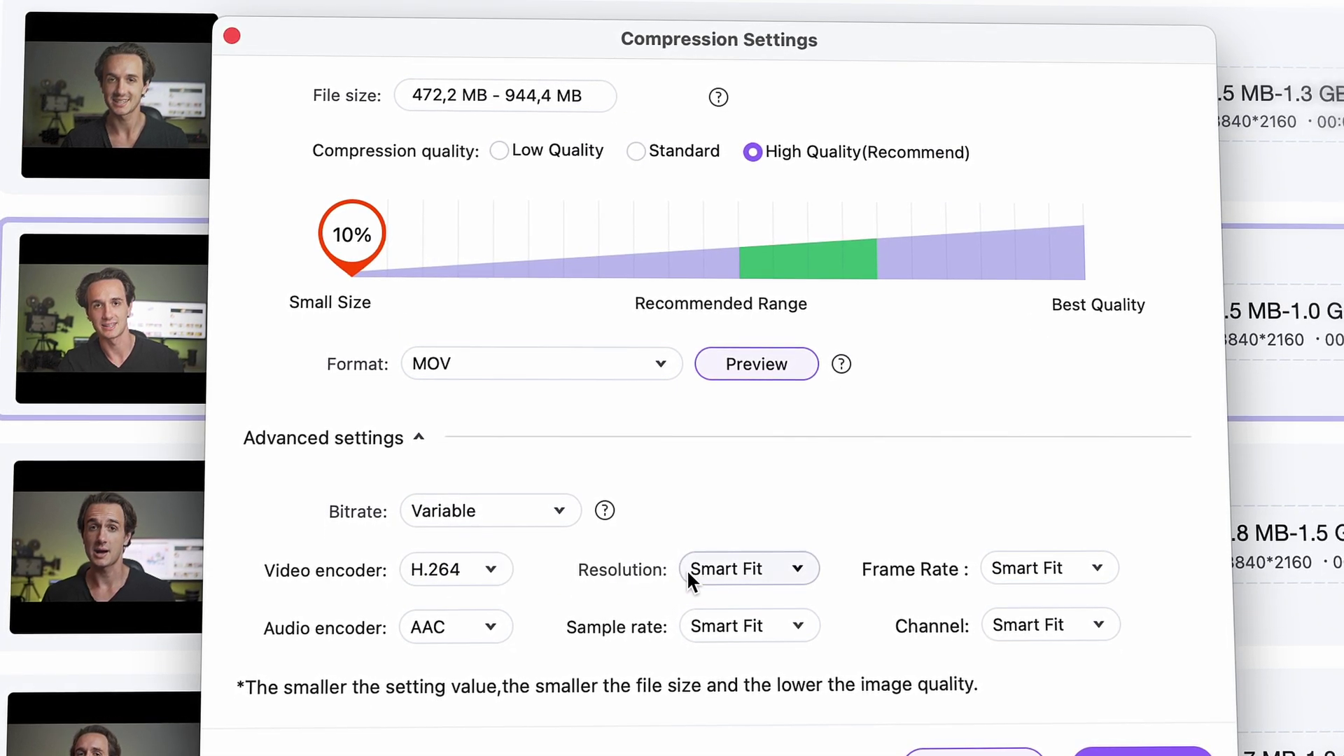
left_click(768, 625)
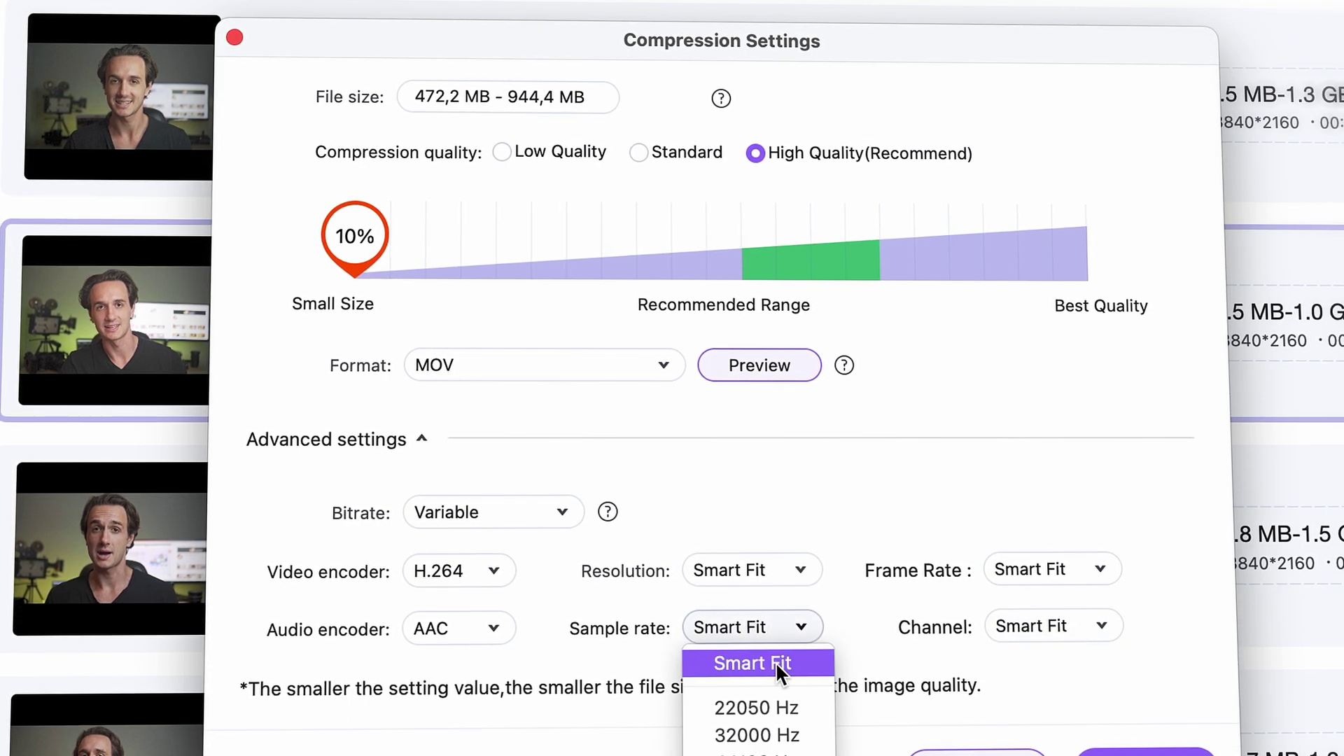
left_click(768, 624)
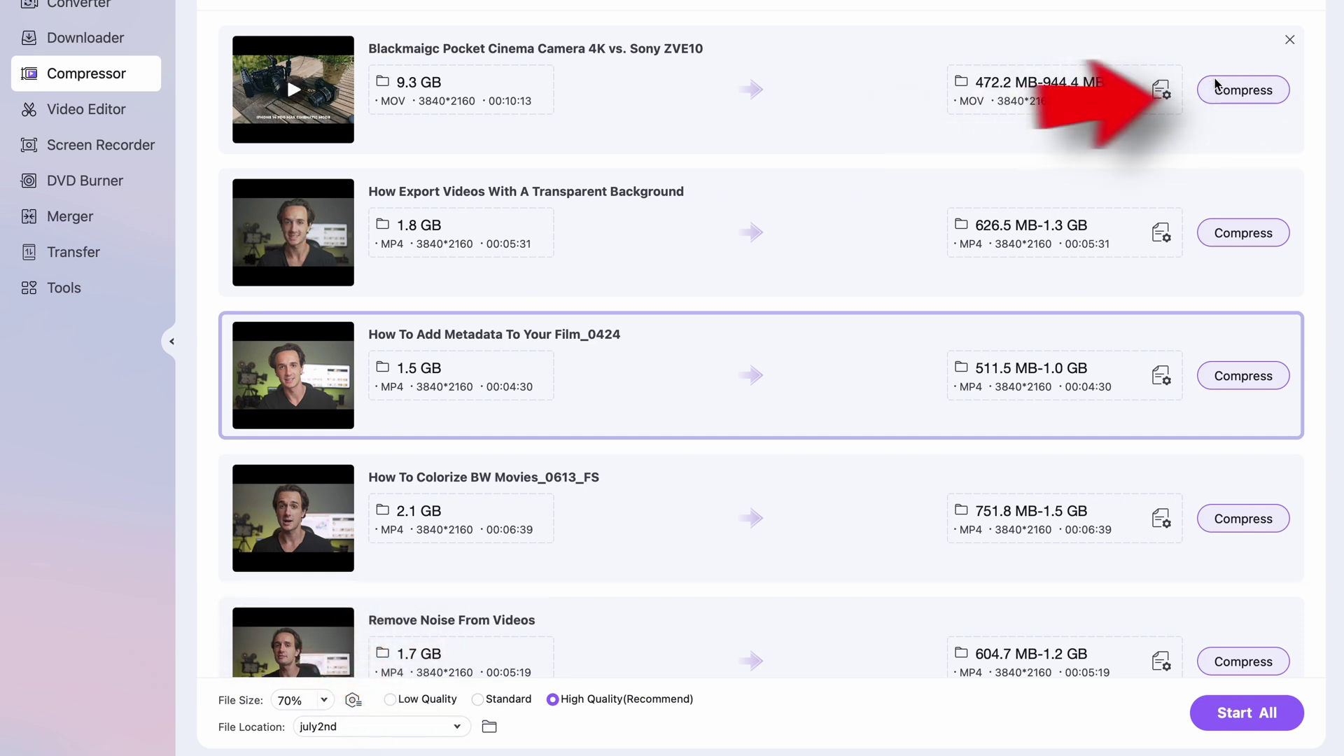
Step: Compress the Blackmagic Pocket Cinema Camera video and preview it at 00:43
left_click(1247, 91)
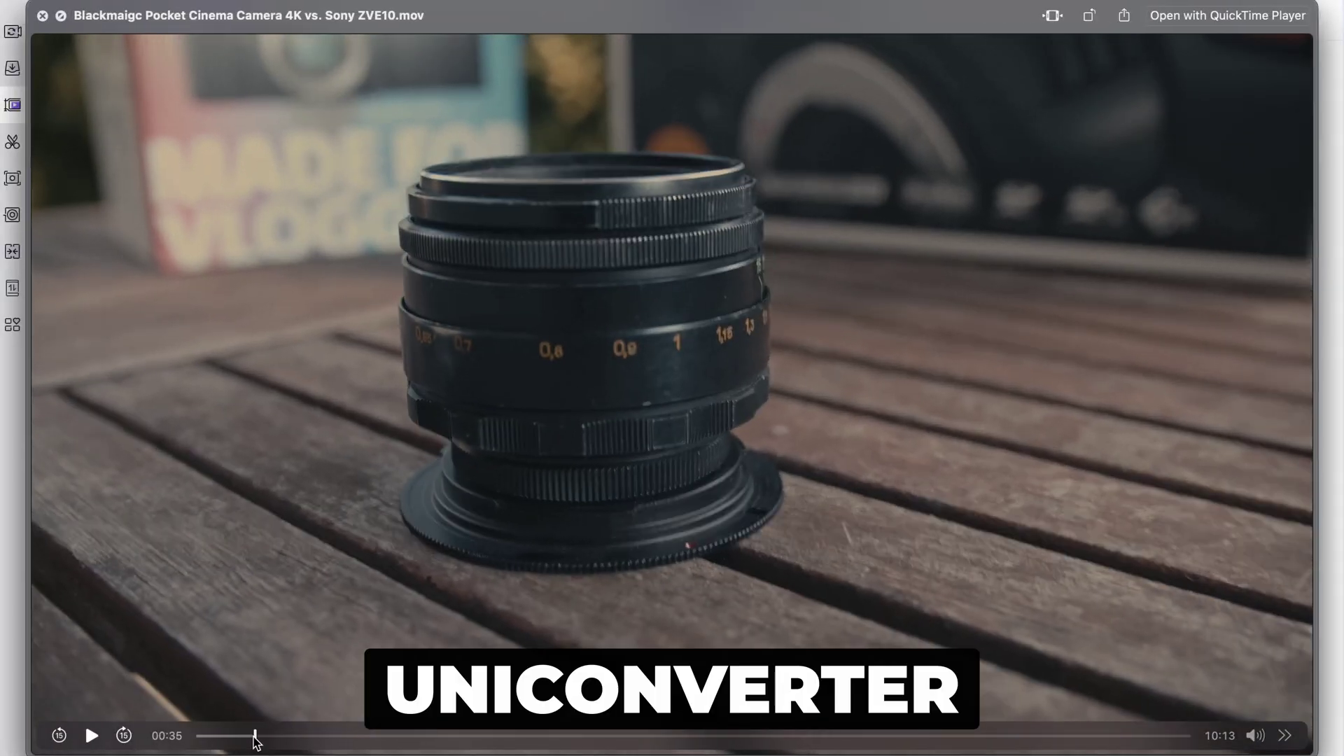
left_click_drag(255, 735, 269, 743)
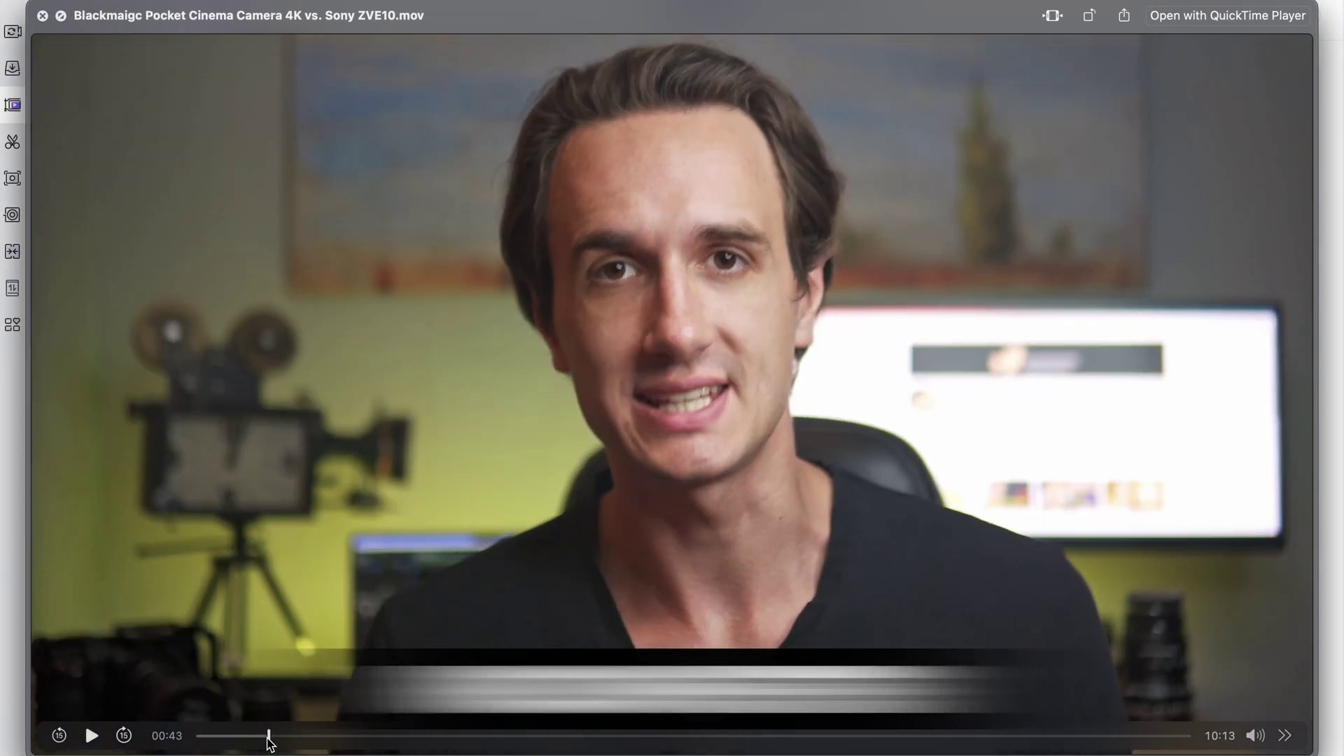